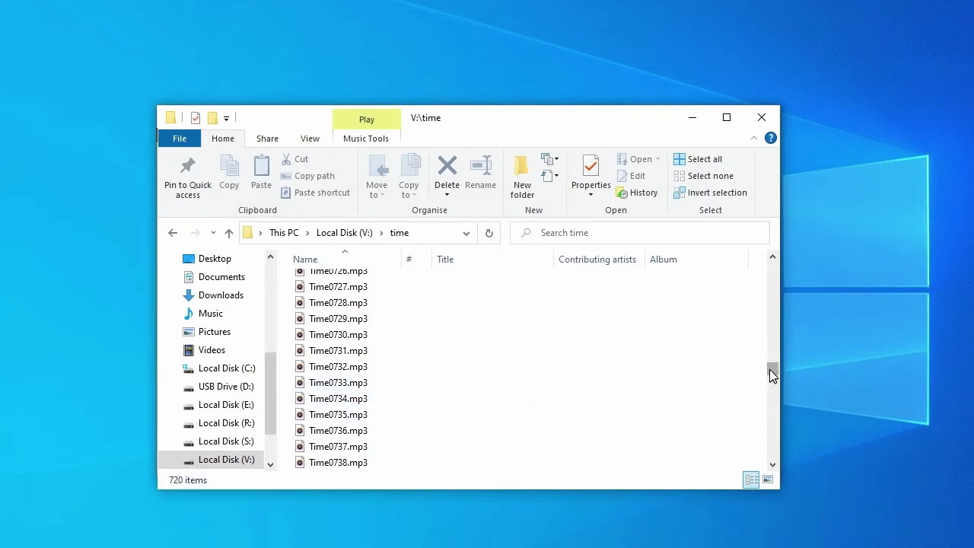
Step: Scroll through the 720 Time MP3 announcement files in the V:\time folder
left_click_drag(770, 369, 778, 264)
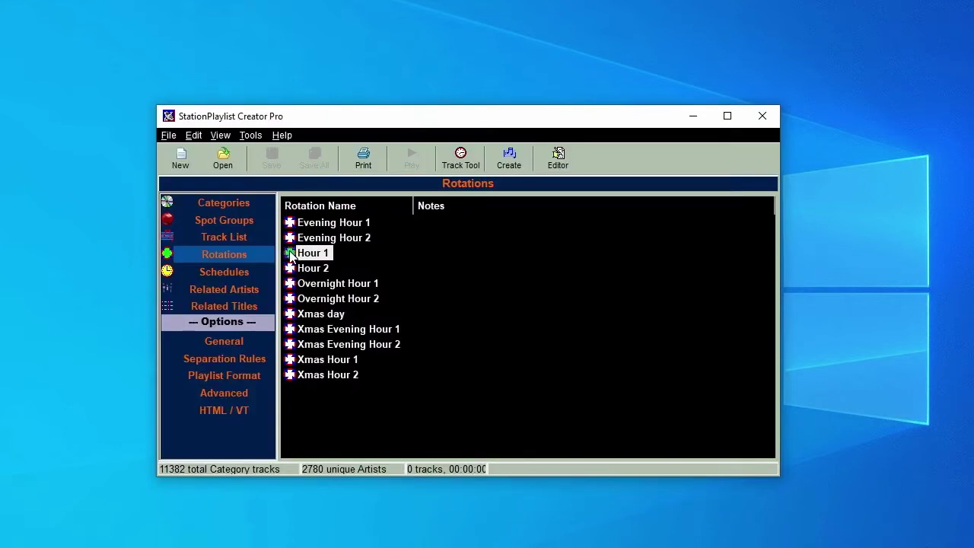
Step: In Hour 1, insert Time Announcement break notes at the 00:06:33 Easy B and 00:25:32 Country C slots
double_click(312, 252)
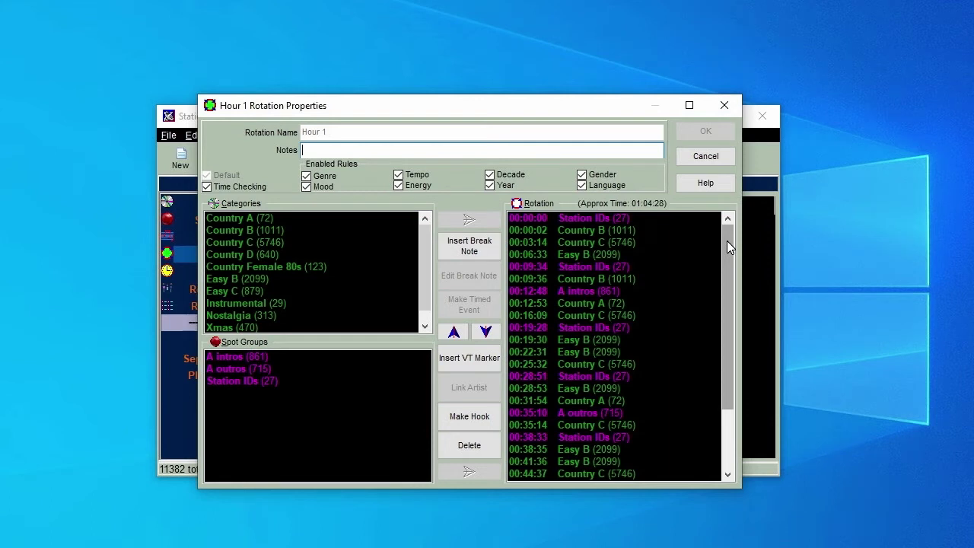
left_click(600, 255)
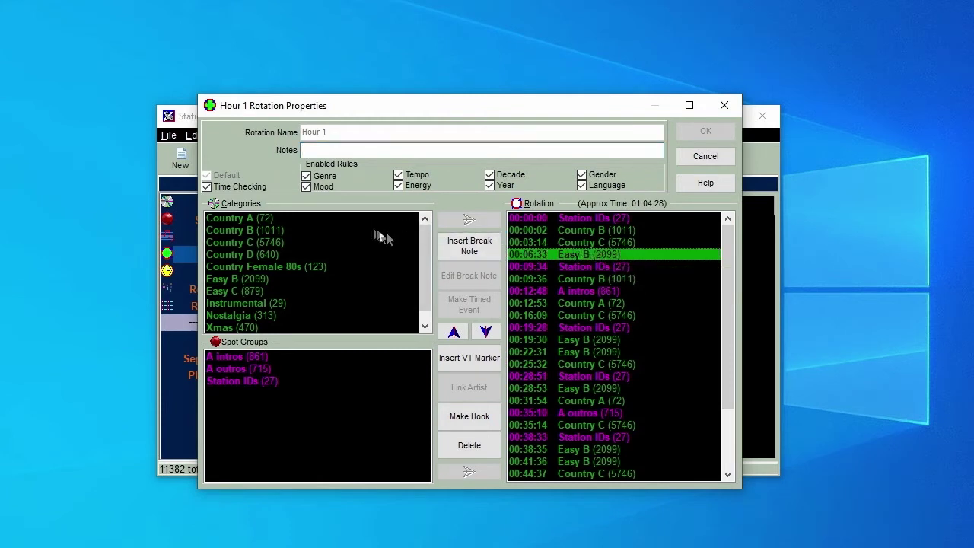
left_click(469, 246)
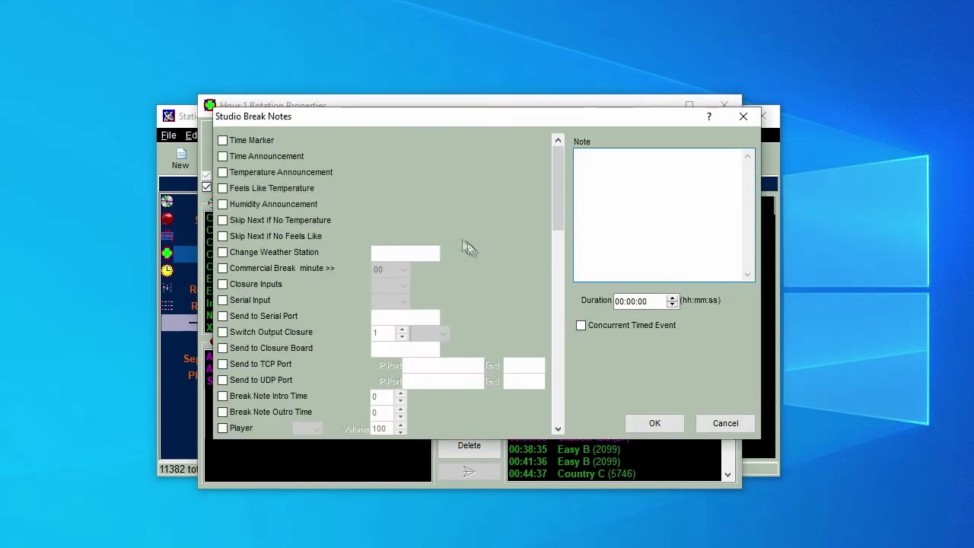
left_click(223, 157)
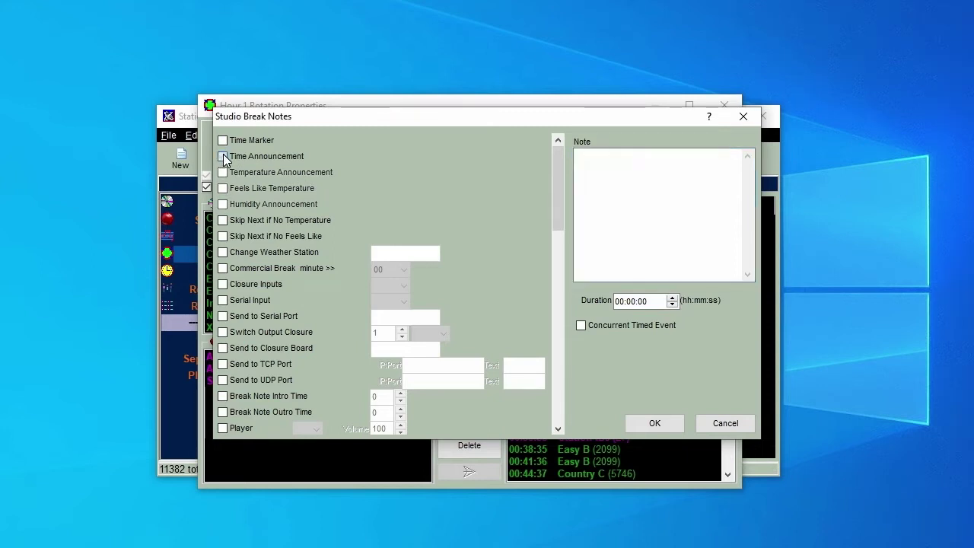
left_click(652, 423)
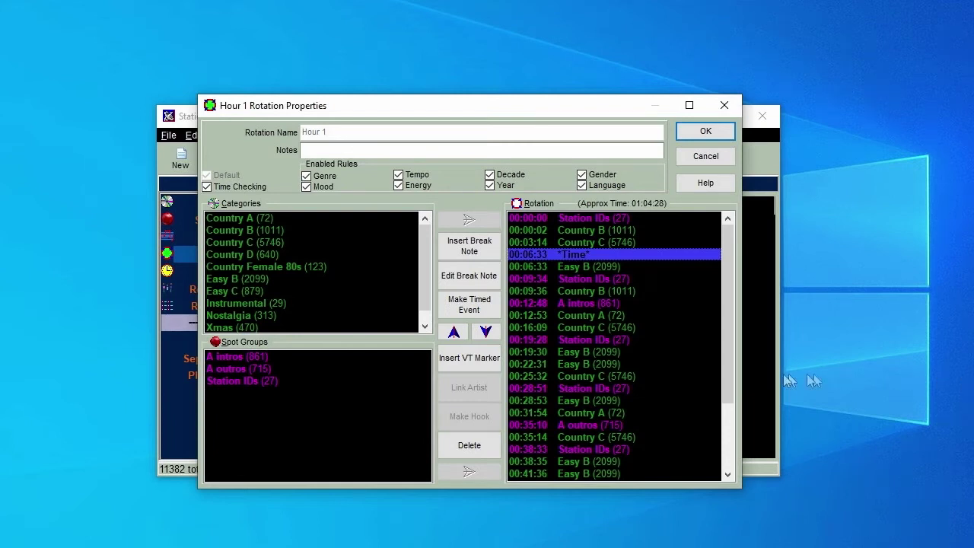
left_click(589, 376)
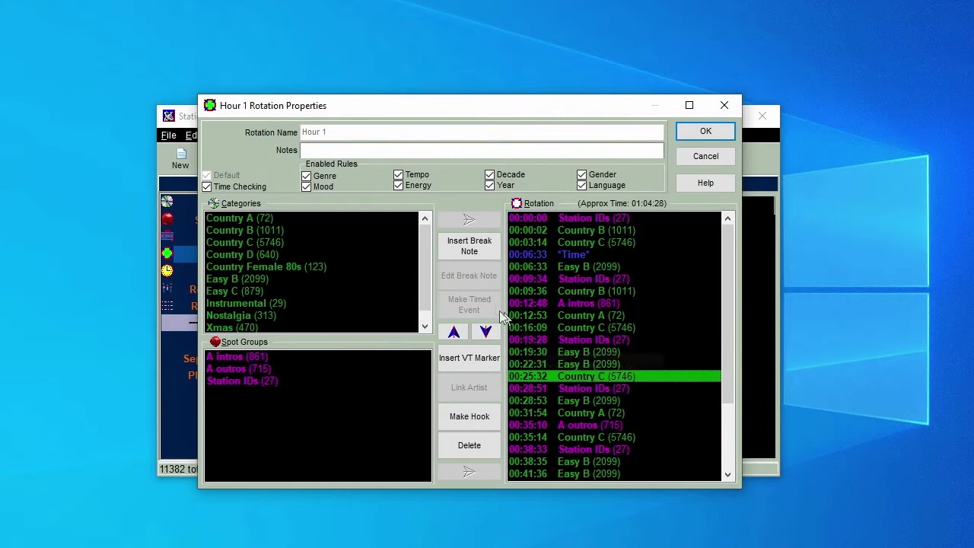
left_click(461, 253)
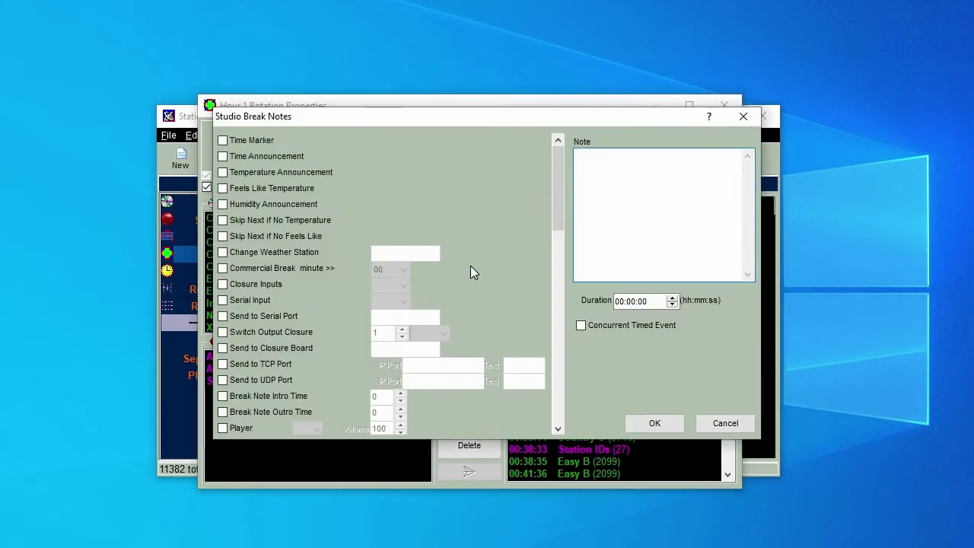
left_click(233, 158)
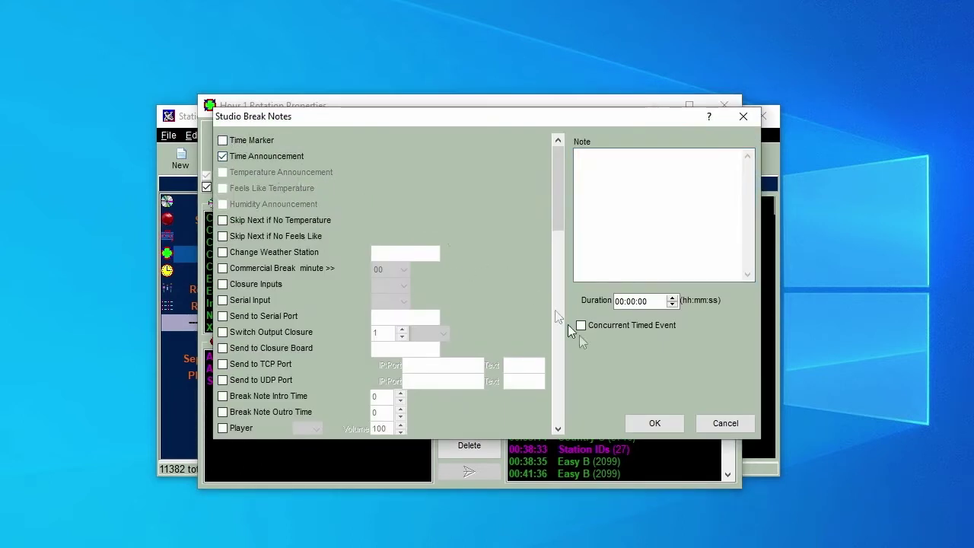
left_click(652, 424)
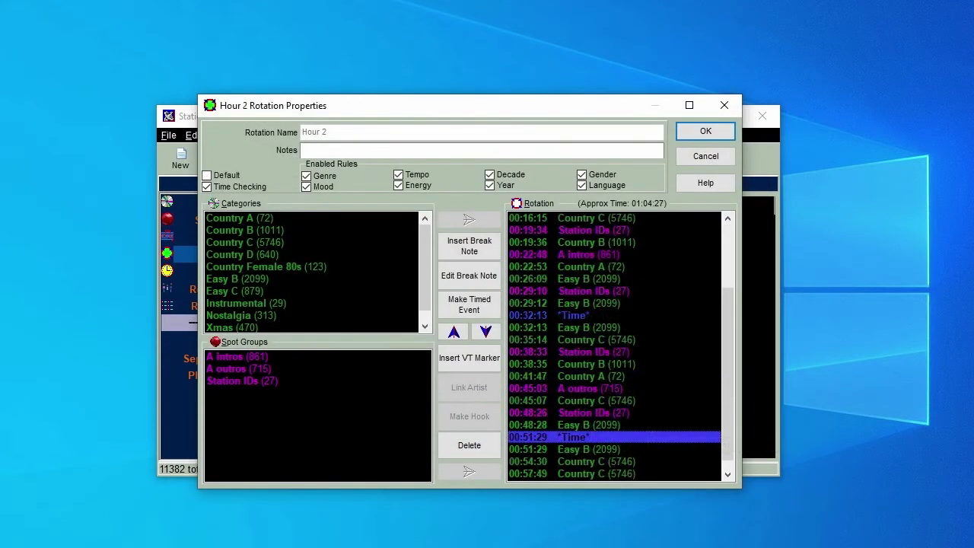
Step: Accept Hour 2 with its 00:32:13 and 00:51:29 Time notes, then save the project
left_click_drag(727, 388, 720, 323)
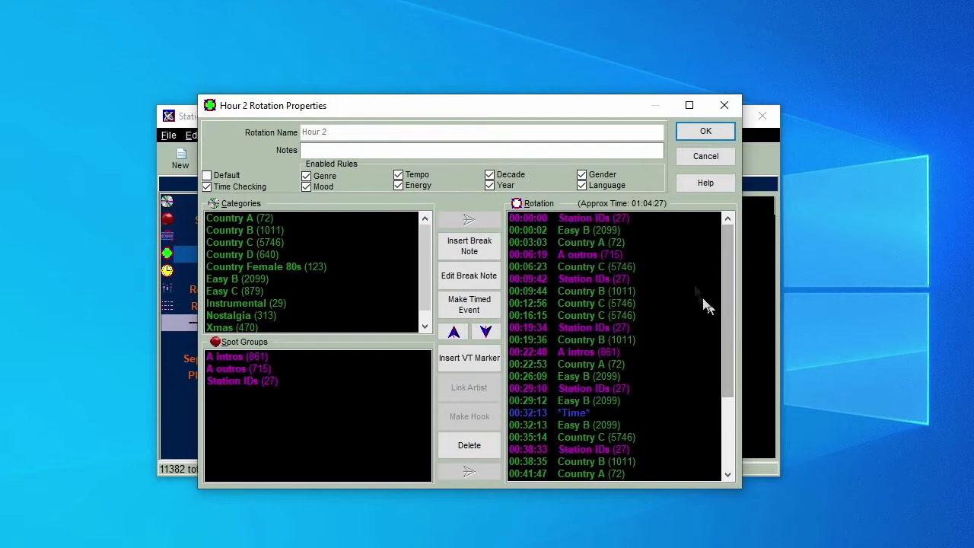
left_click(691, 135)
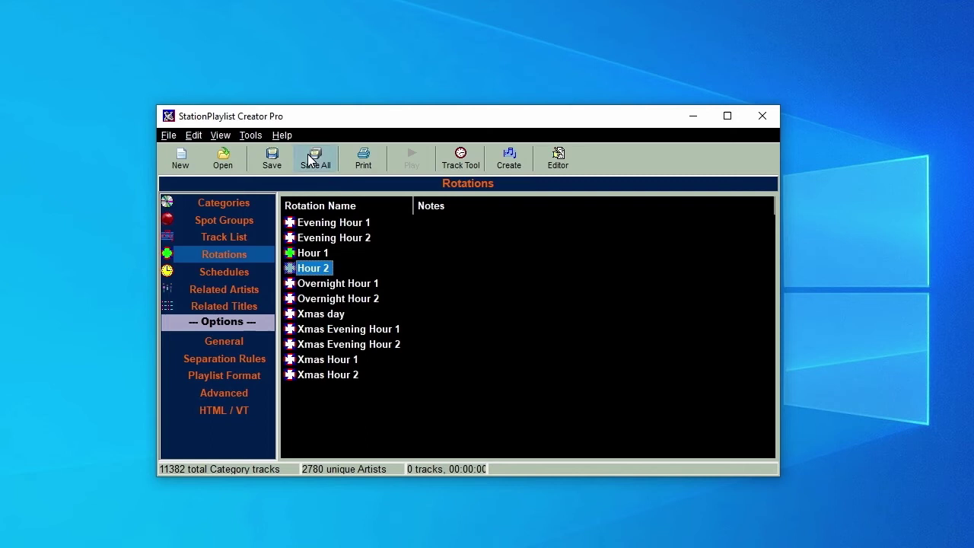
left_click(268, 158)
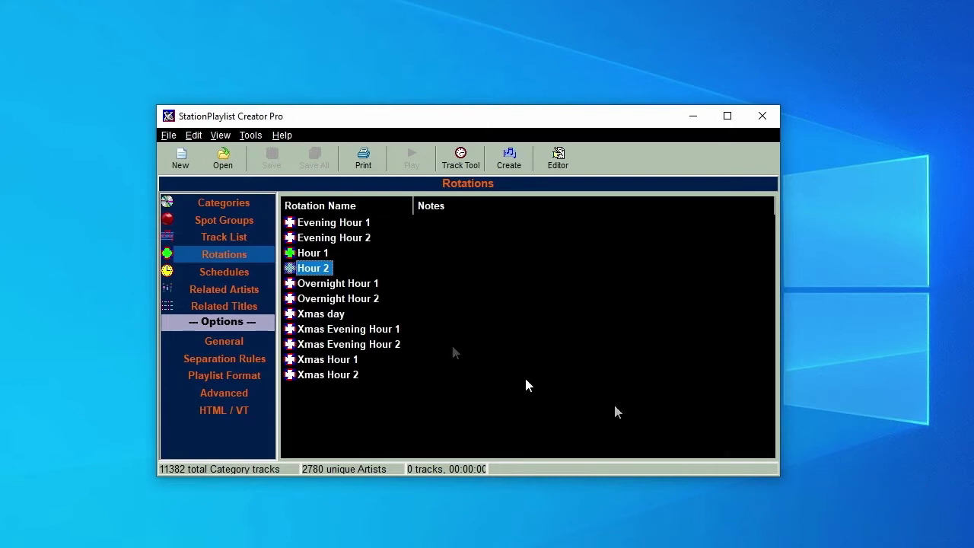
Step: Duplicate the Hour 1 rotation as a new rotation named 'Morning 1'
left_click(316, 252)
right_click(317, 252)
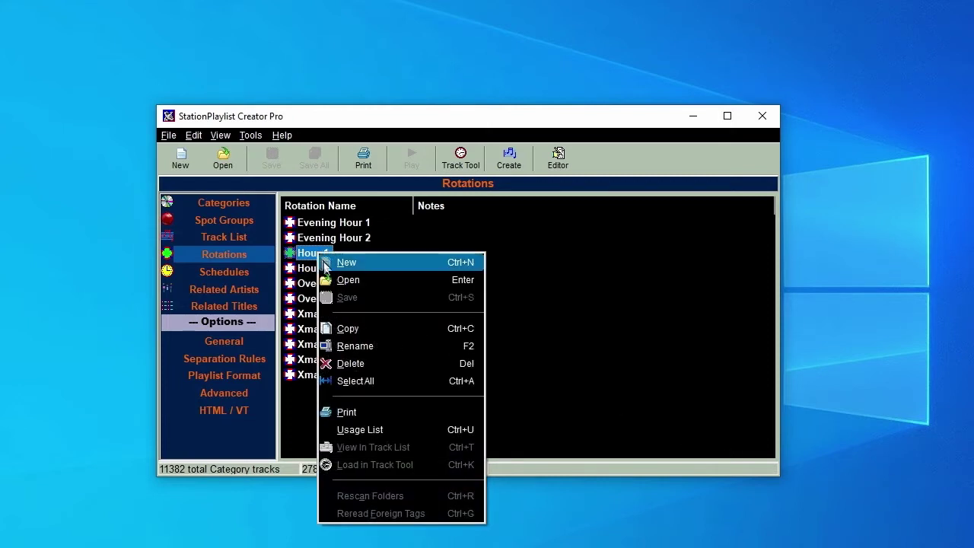
left_click(359, 328)
type("M")
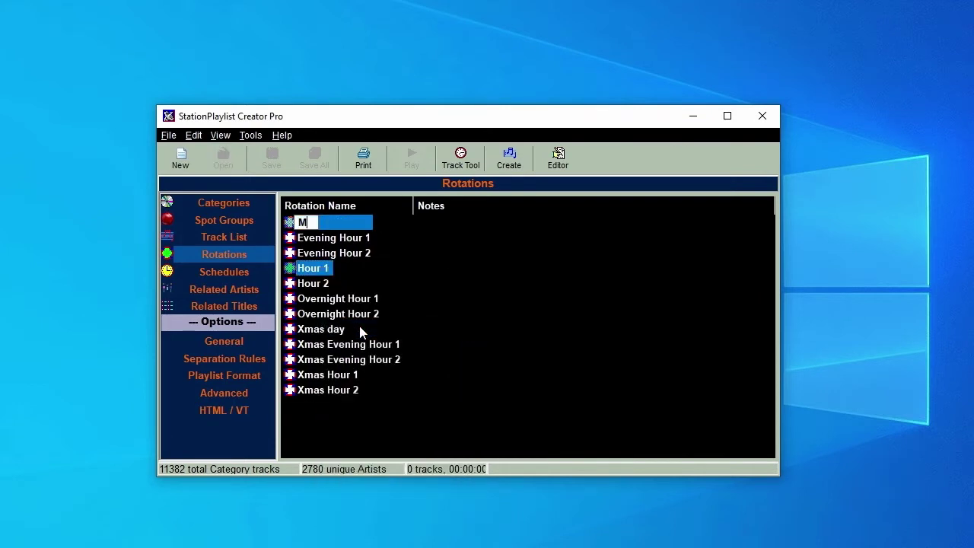
type("orning 1")
key("Return")
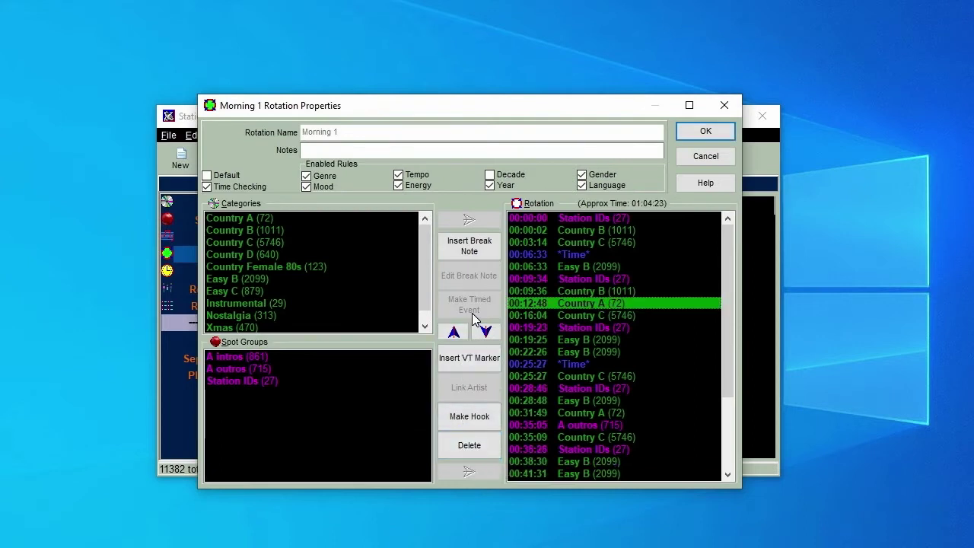
Step: Add voice-track markers at 00:12:48 and 00:35:05, remove the A outros entry, and save all
left_click(472, 359)
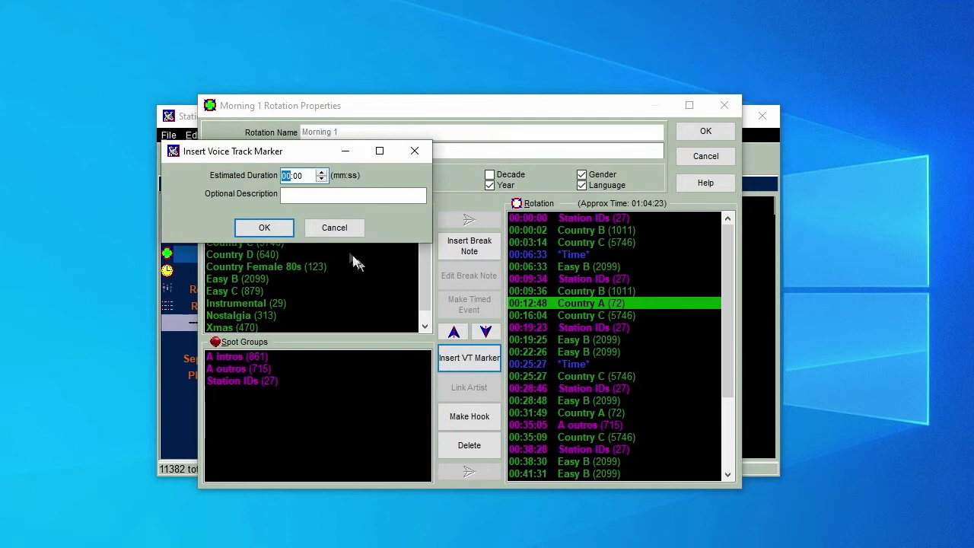
left_click(264, 228)
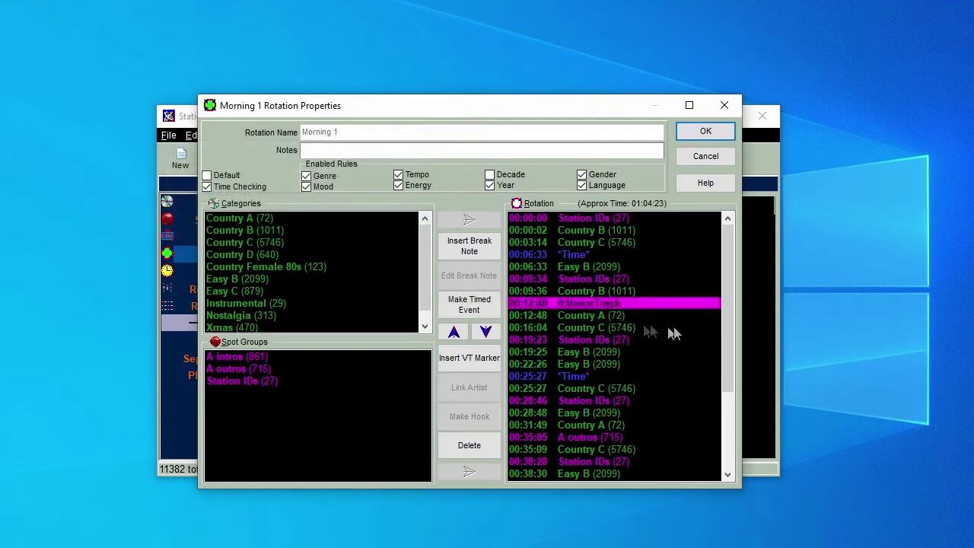
left_click_drag(727, 310, 732, 381)
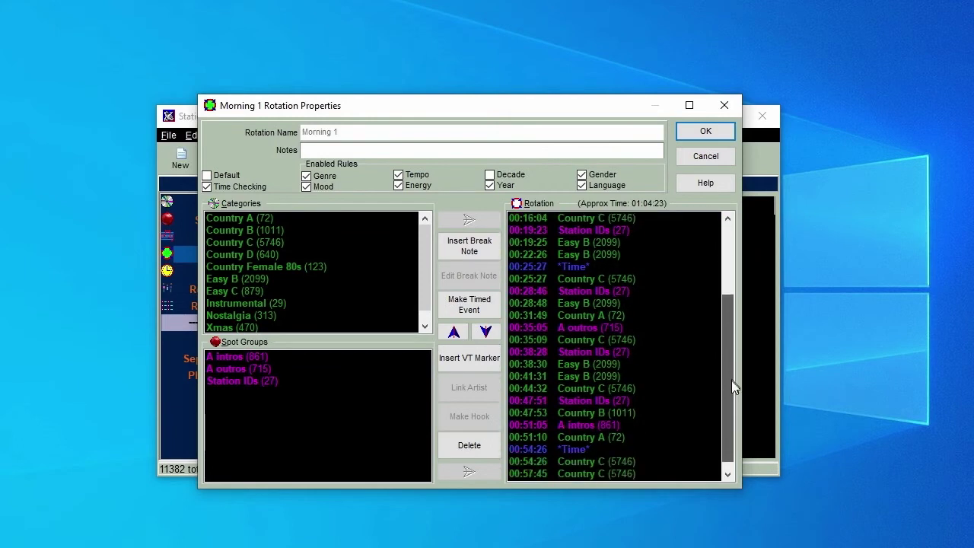
left_click(588, 328)
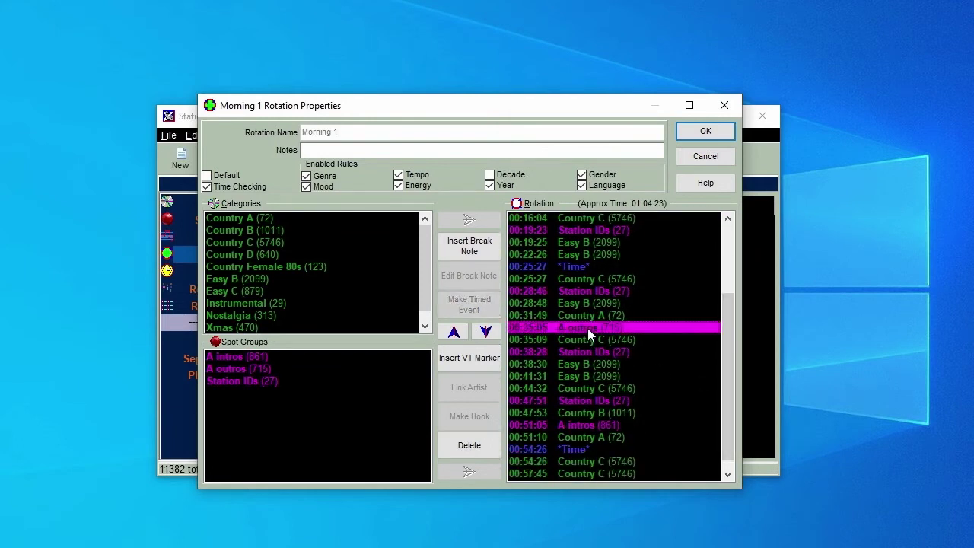
left_click(468, 447)
left_click(469, 358)
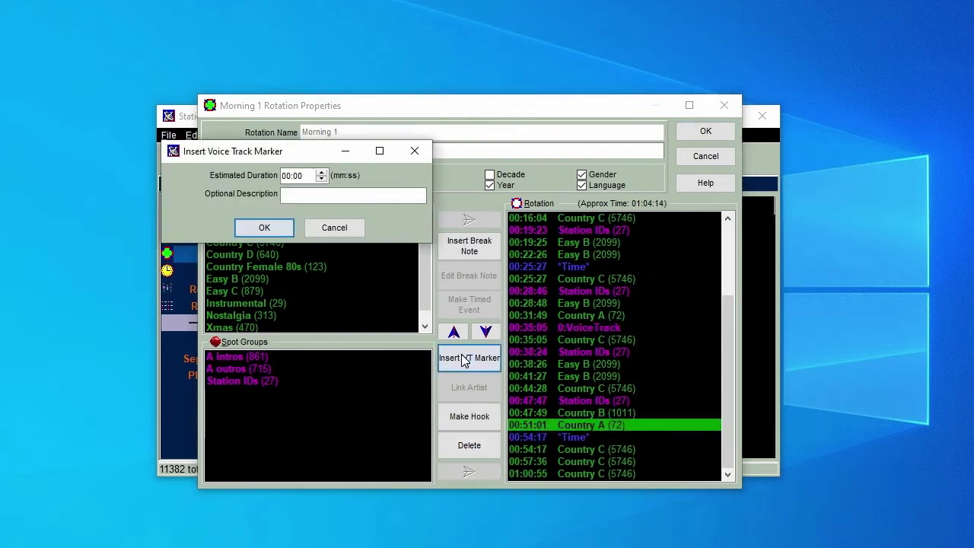
left_click(266, 226)
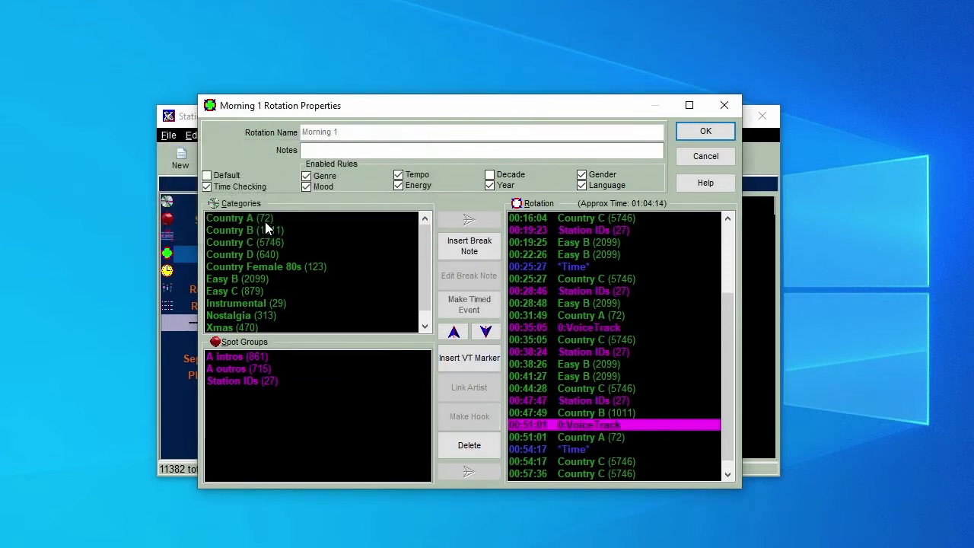
left_click(709, 134)
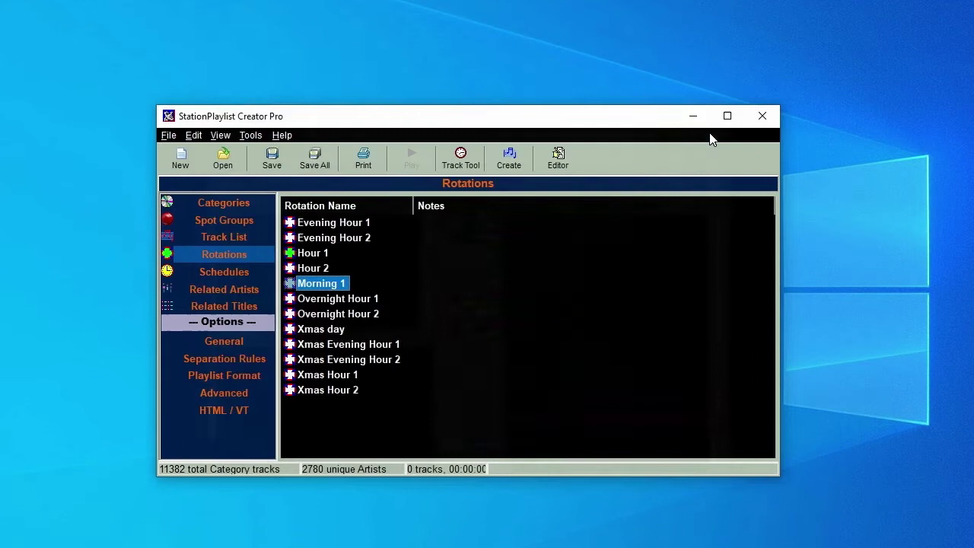
left_click(318, 163)
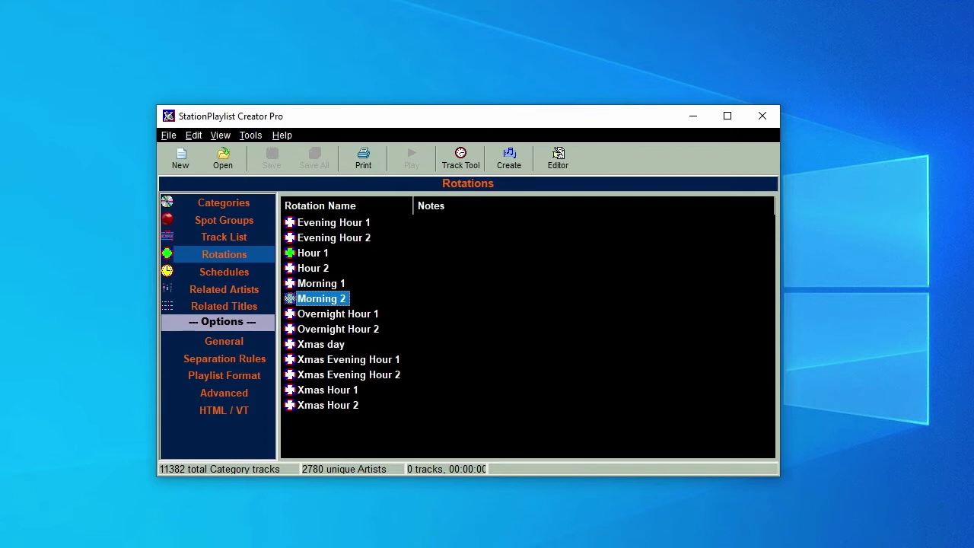
Step: Copy the Daily schedule as 'Weekends' and set it to run on Saturday and Sunday
left_click(223, 271)
right_click(301, 222)
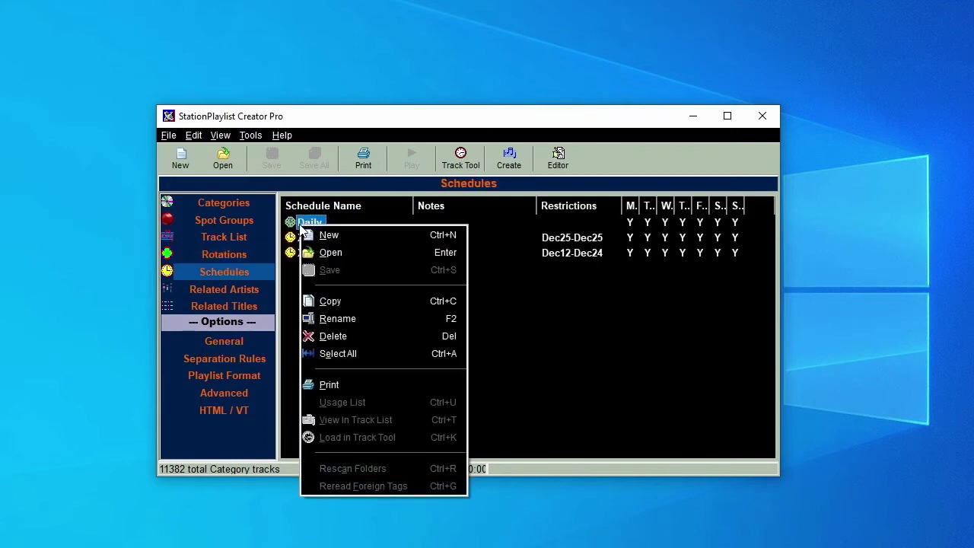
left_click(333, 301)
type("Week")
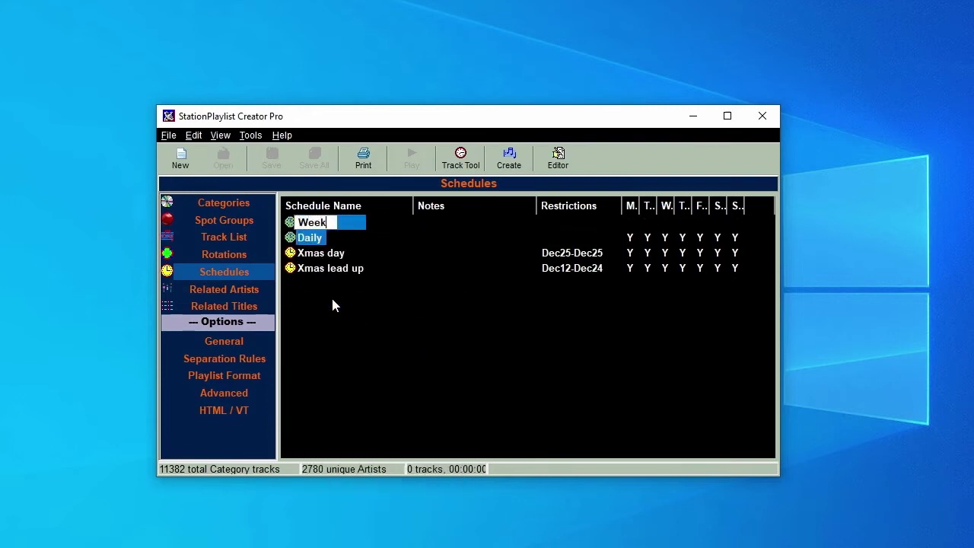
type("ends")
key("Return")
left_click(632, 216)
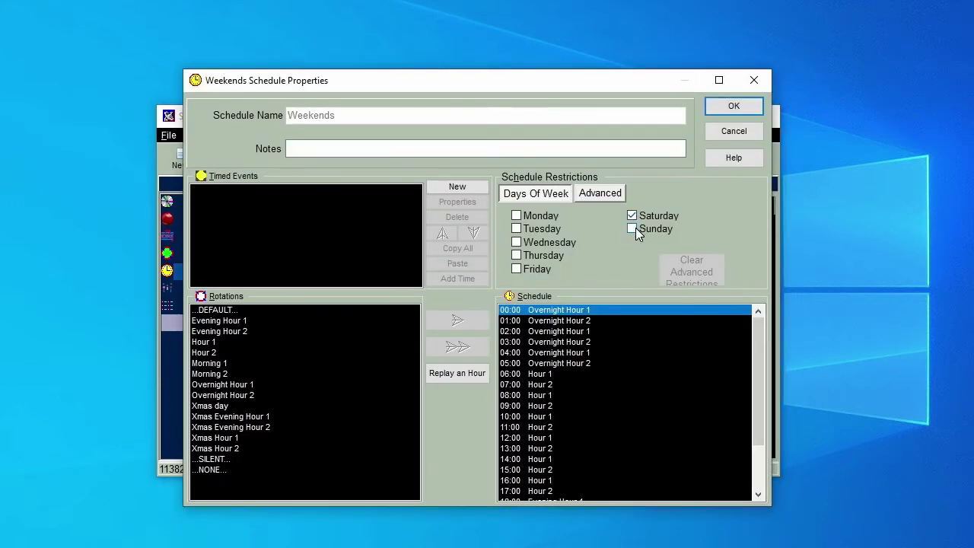
left_click(632, 229)
left_click(733, 108)
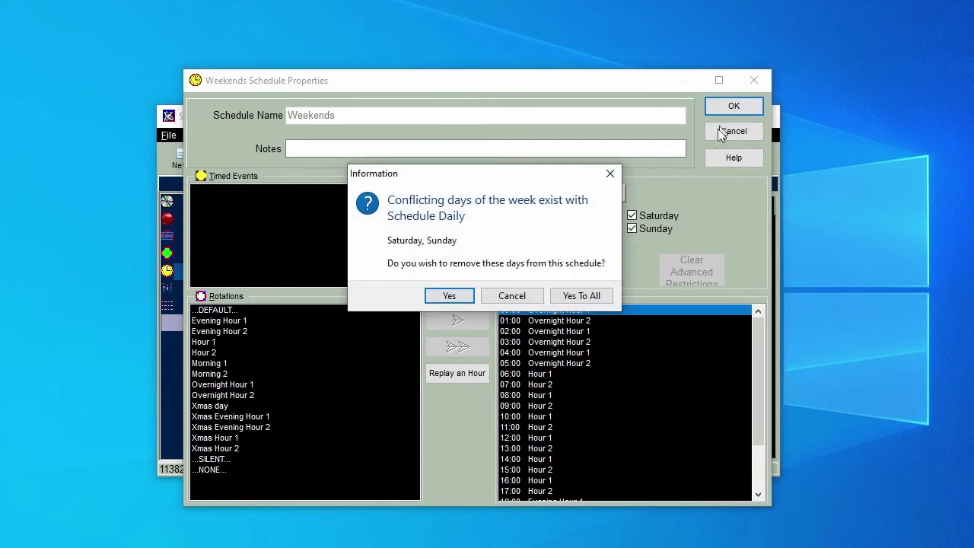
Step: Assign Morning 1 to Daily's 06:00 and 08:00 hours and Morning 2 to 09:00, then save all
left_click(582, 297)
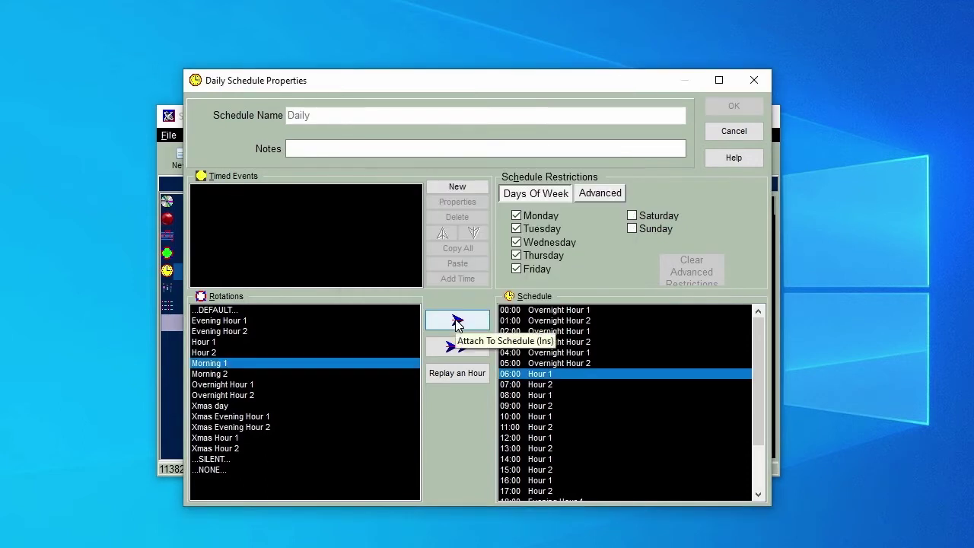
left_click(457, 321)
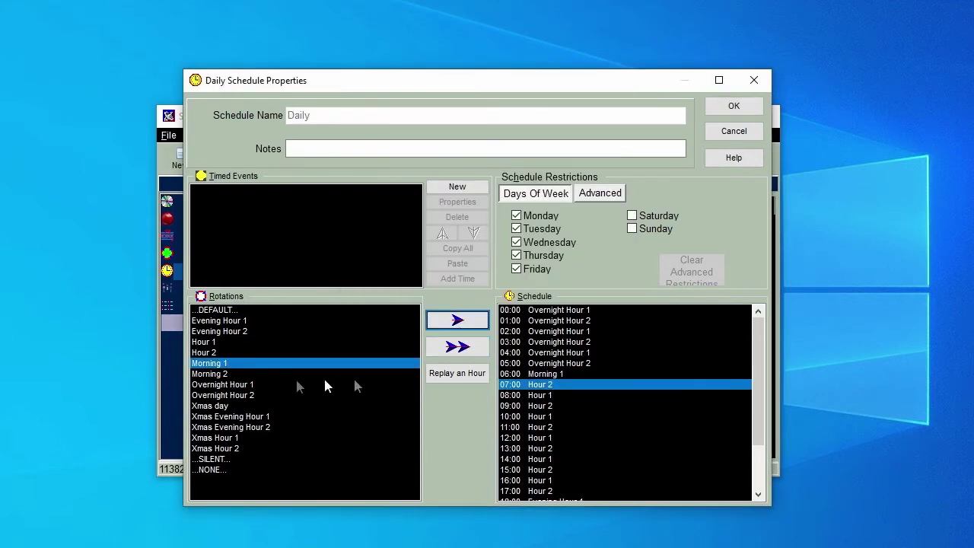
left_click(511, 396)
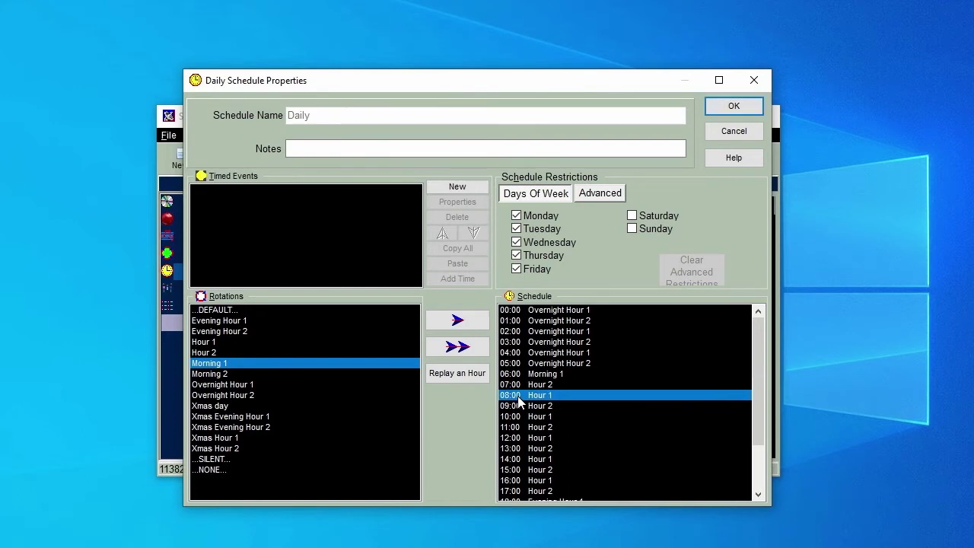
left_click(460, 321)
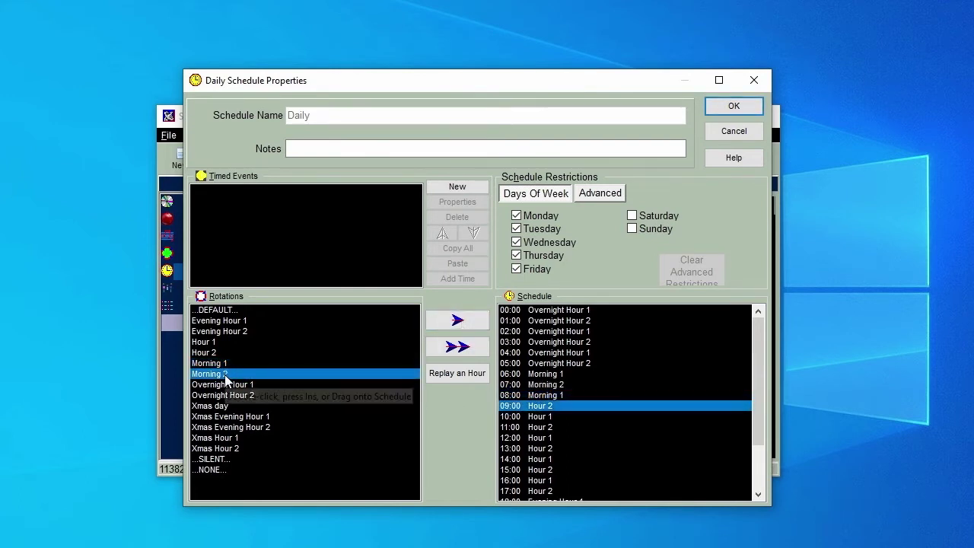
left_click(458, 321)
left_click(729, 107)
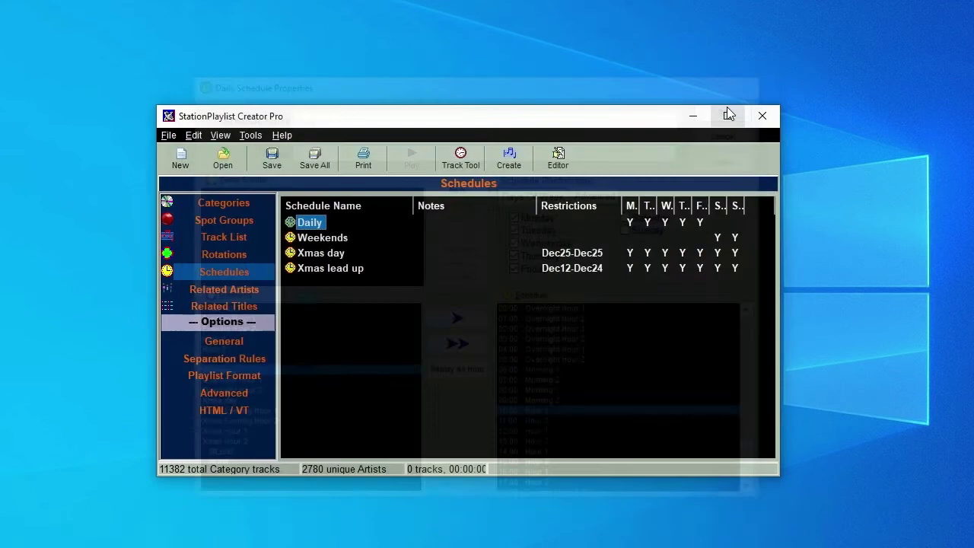
left_click(316, 159)
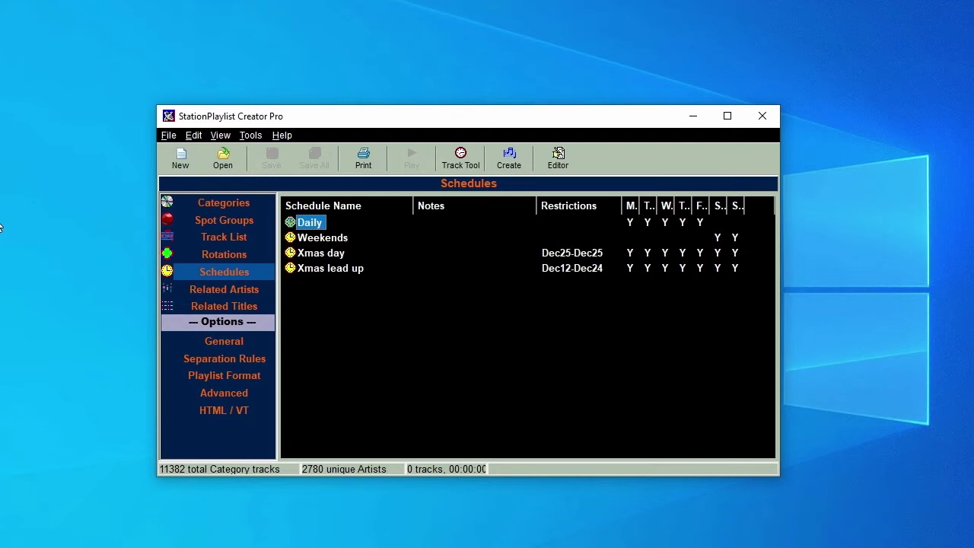
double_click(328, 270)
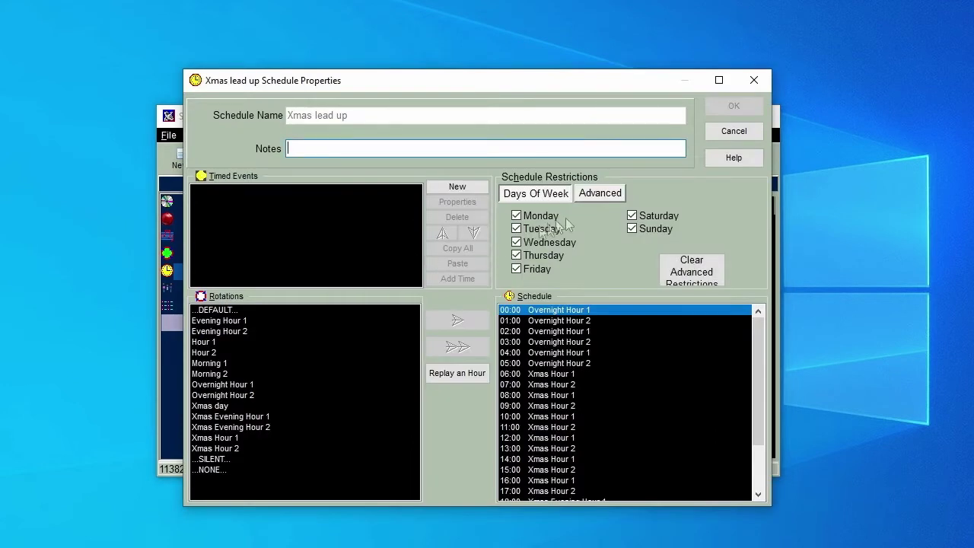
left_click(611, 195)
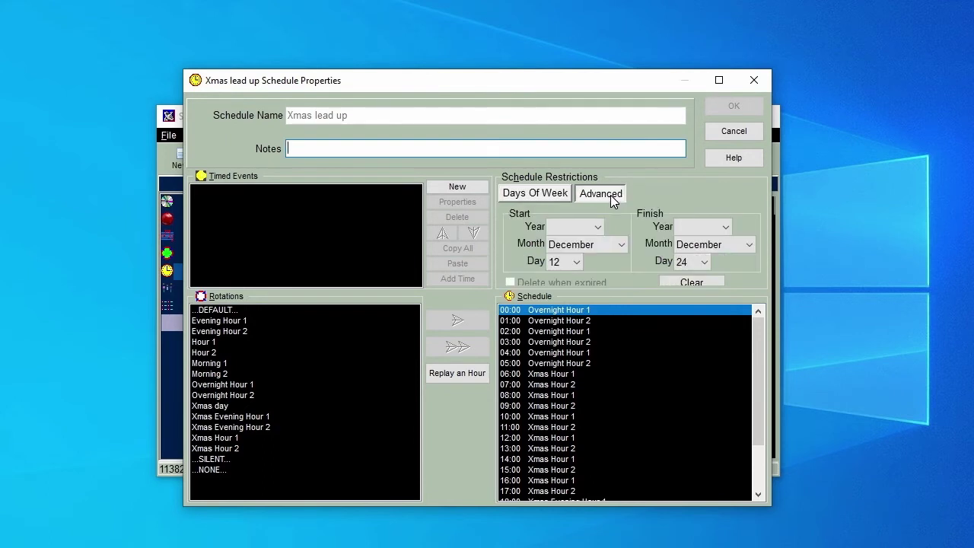
left_click(723, 134)
left_click(340, 257)
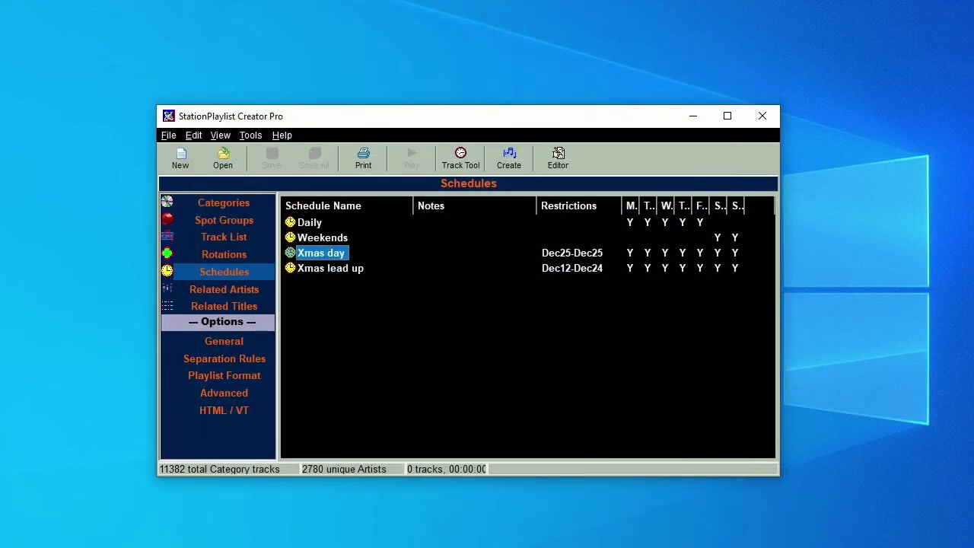
Step: Generate the 7 December 2021 playlist and view its 06:00 Morning 1 hour in the Playlist Editor
left_click(508, 163)
left_click(483, 245)
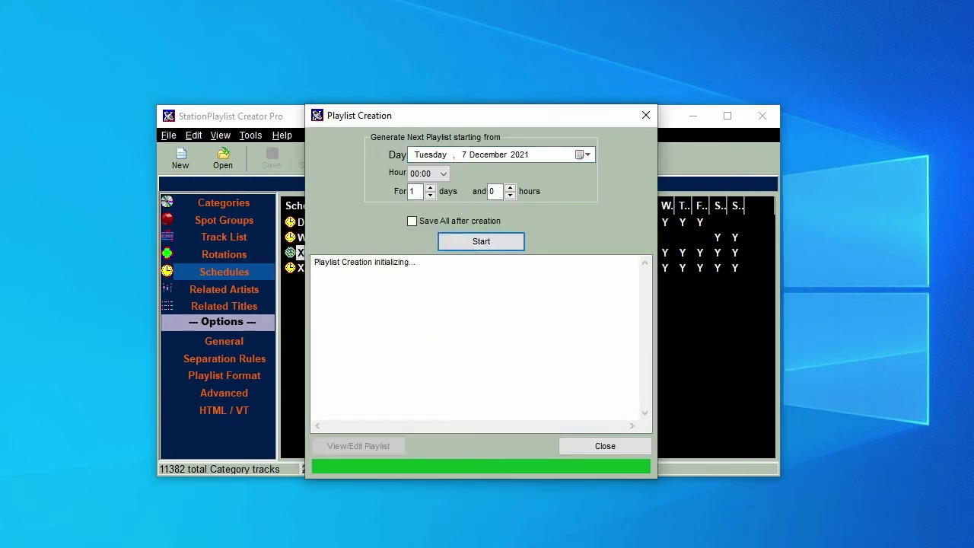
left_click(360, 446)
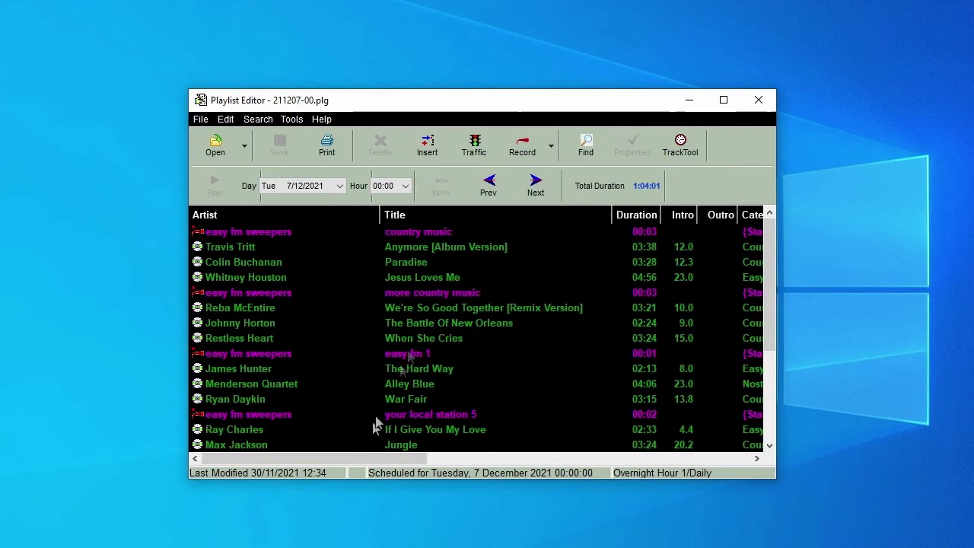
left_click(406, 186)
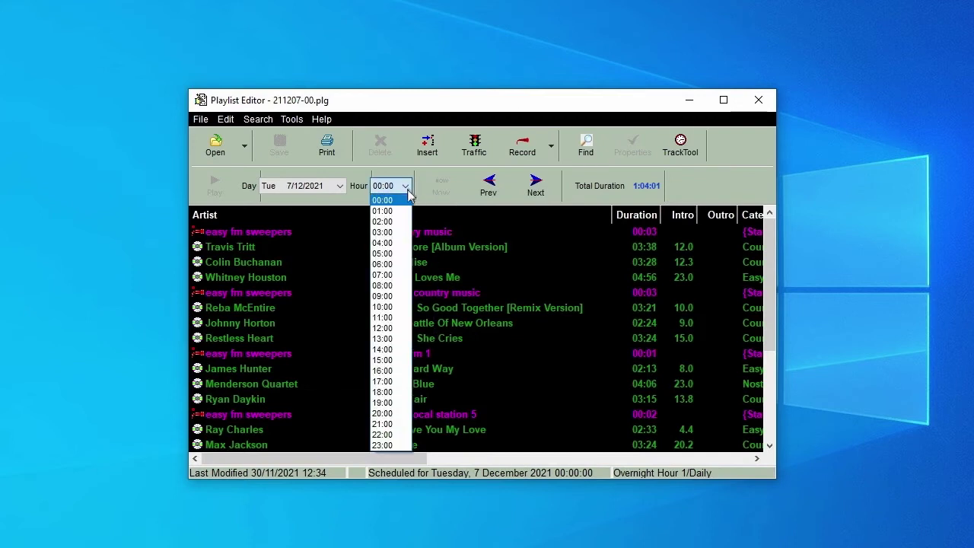
left_click(384, 264)
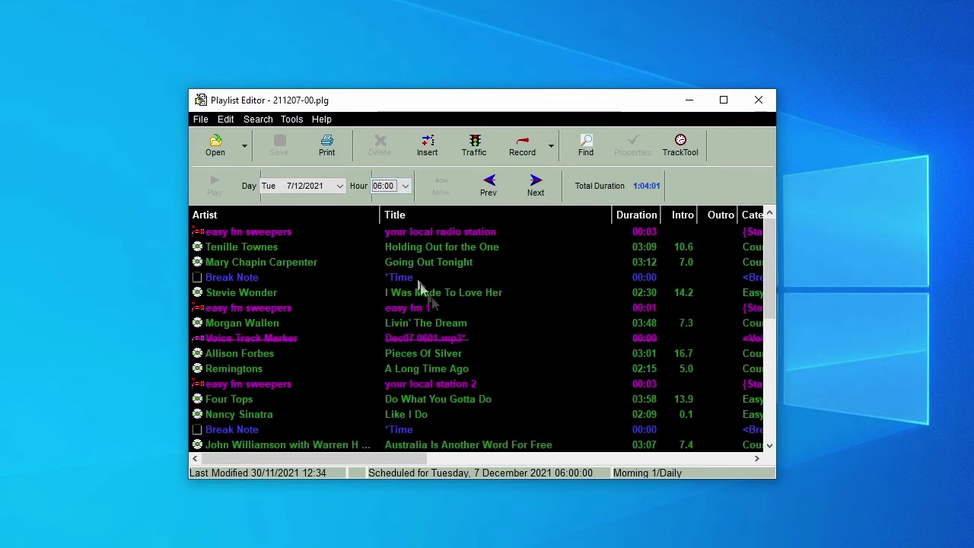
scroll(444, 305, "down", 4)
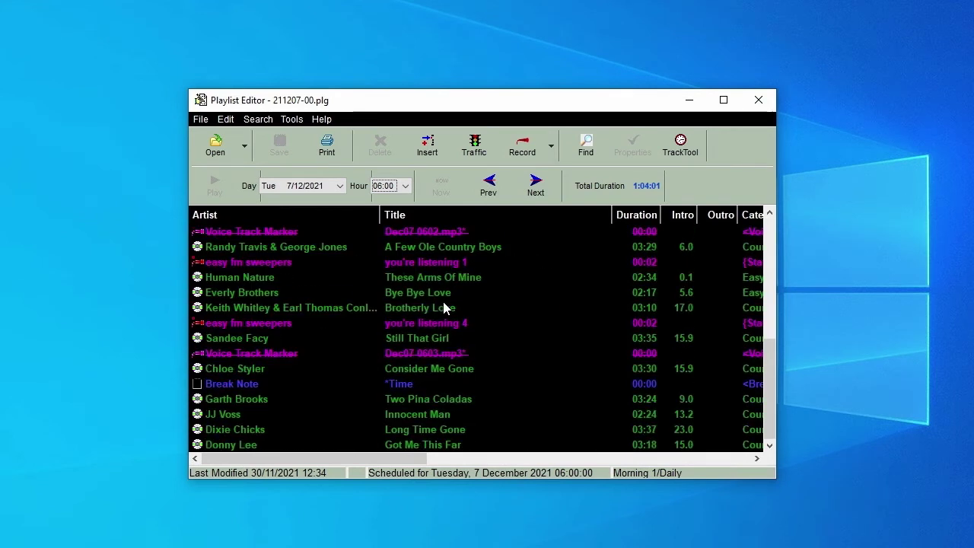
scroll(443, 304, "up", 1)
scroll(443, 302, "up", 4)
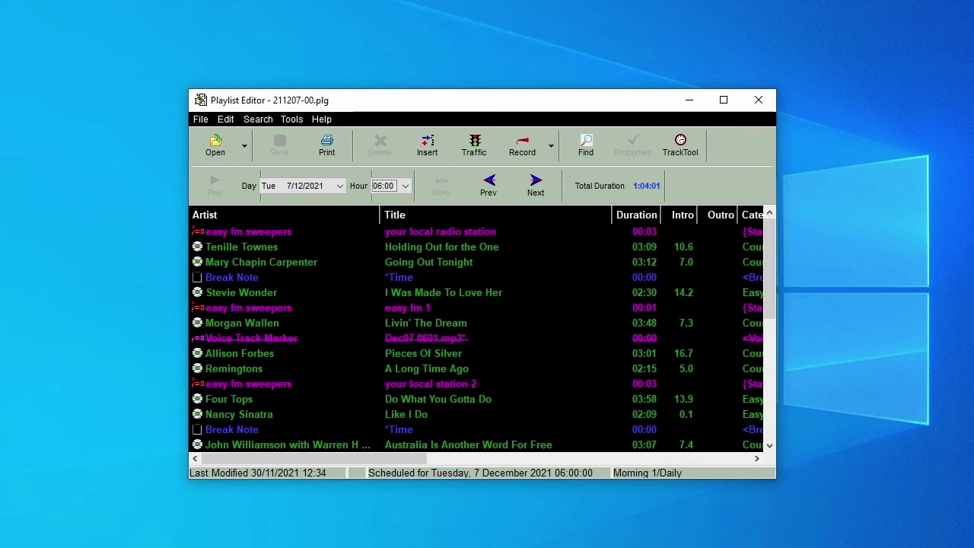
Step: Open the VT Recorder on the voice-track marker after Livin' The Dream
left_click(431, 339)
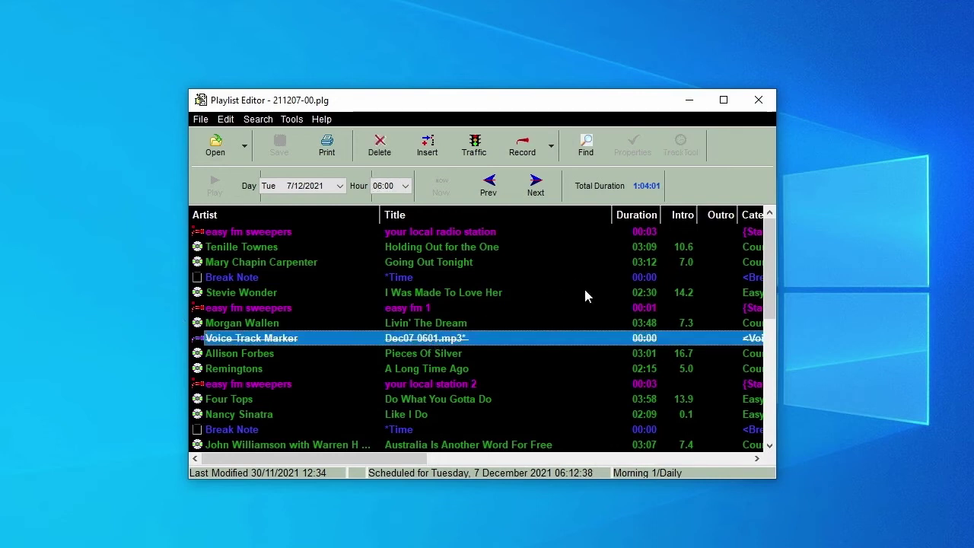
left_click(551, 146)
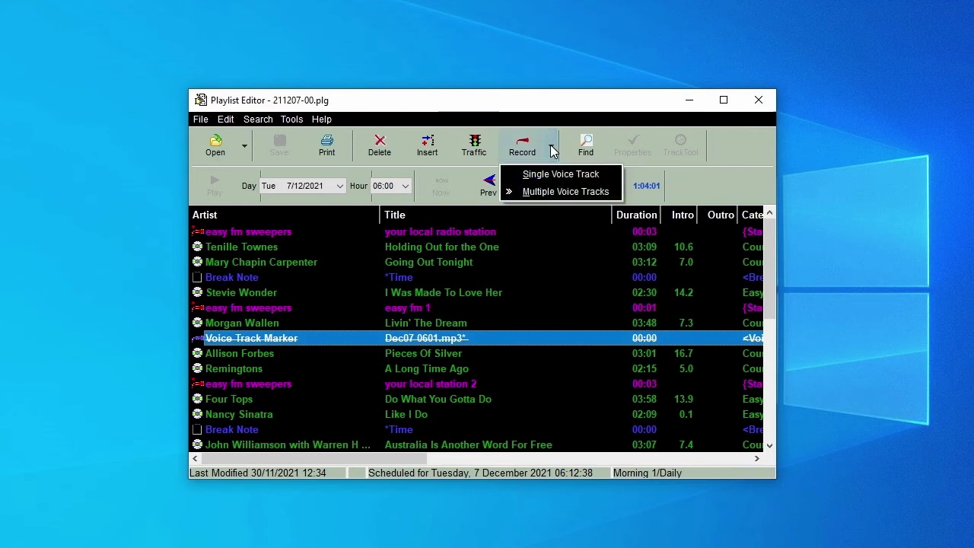
left_click(553, 175)
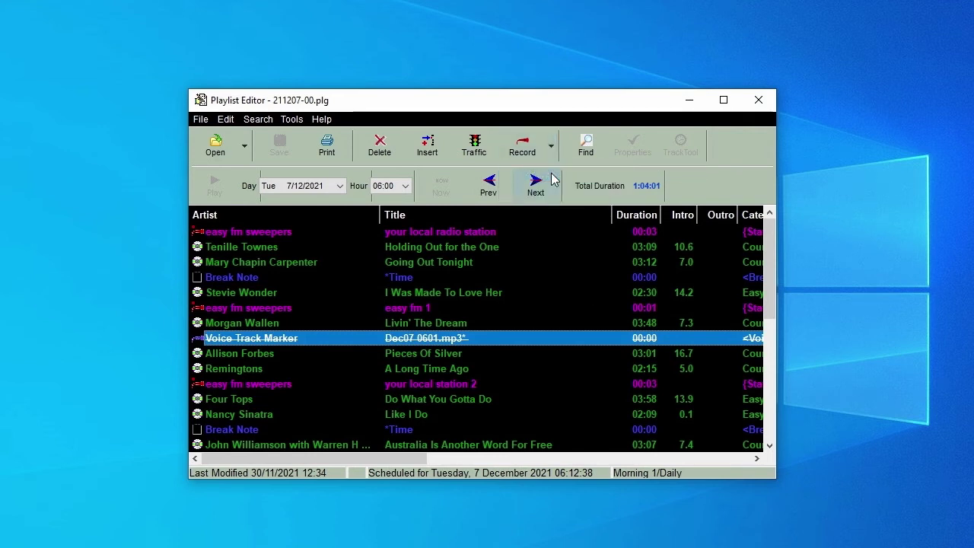
left_click(522, 153)
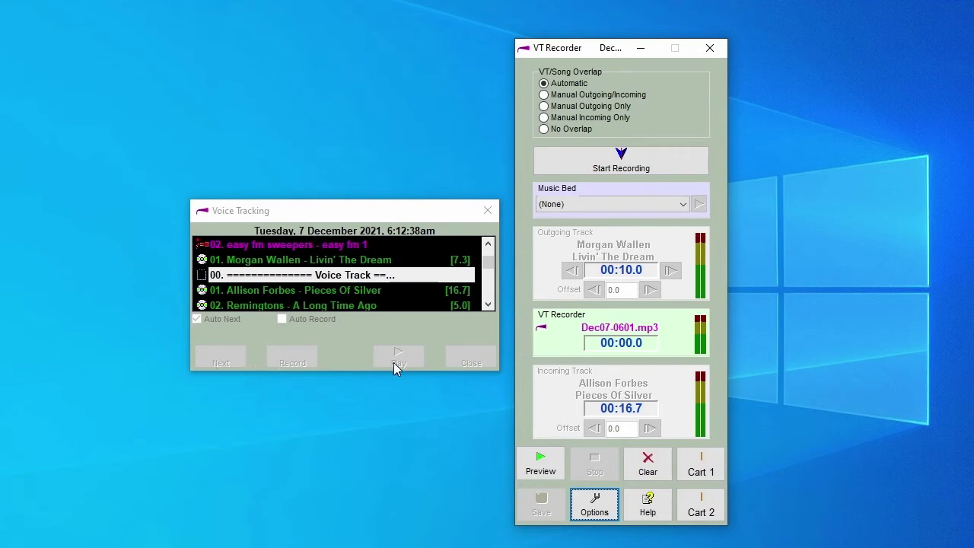
Step: Record the Dec07-0601.mp3 voice link using manual outgoing/incoming overlap, then save and exit
left_click(543, 95)
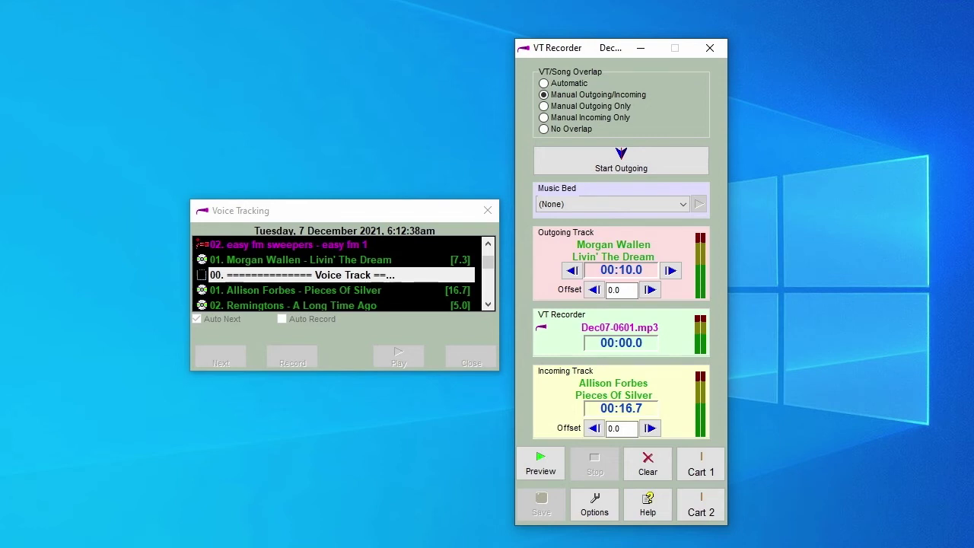
left_click(621, 164)
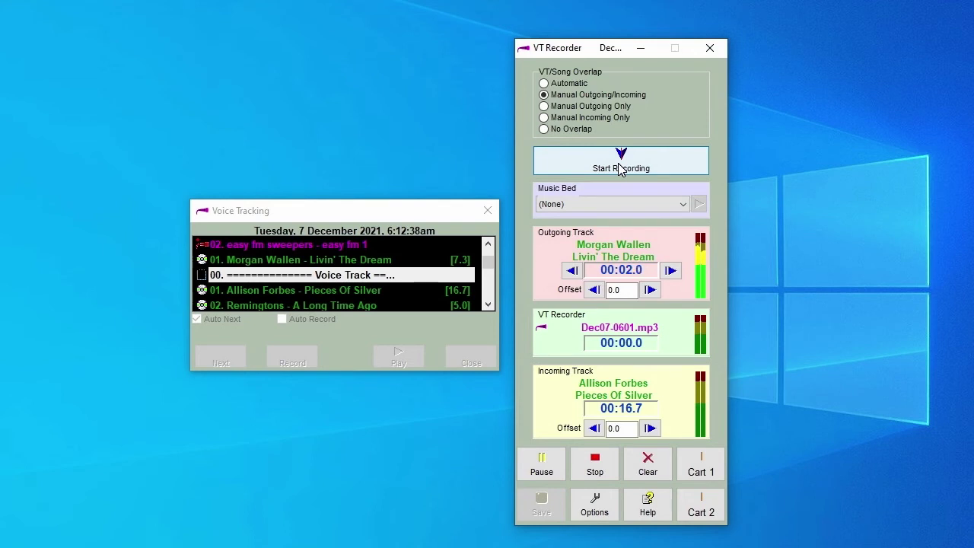
left_click(621, 169)
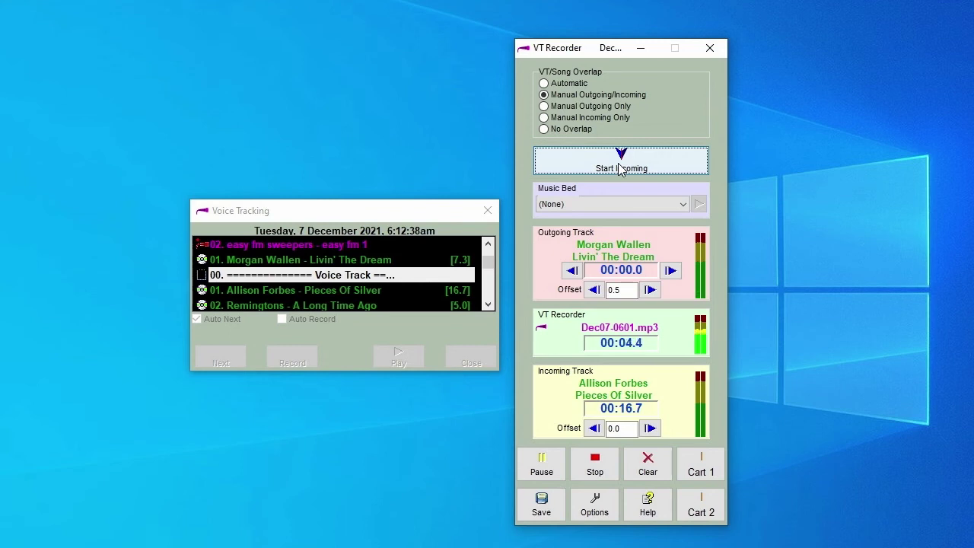
left_click(620, 169)
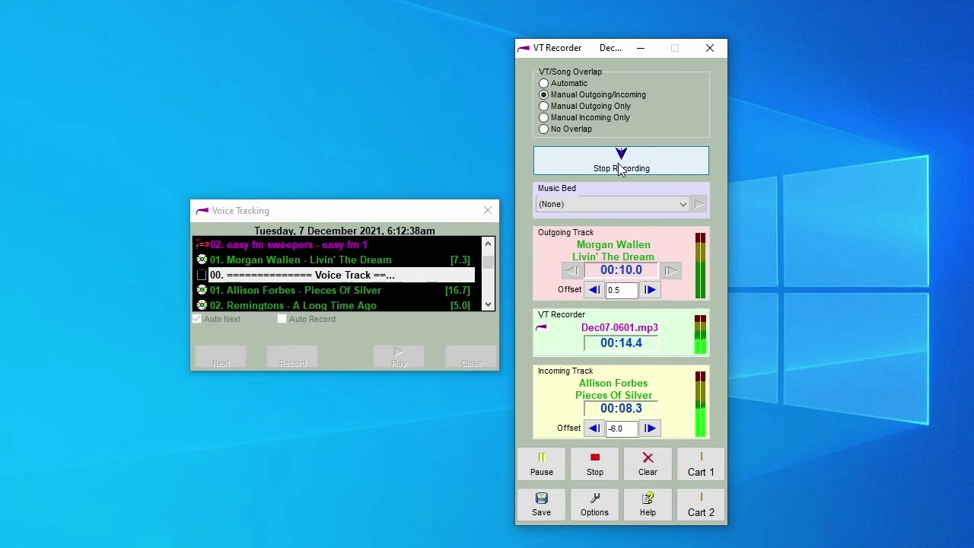
left_click(620, 169)
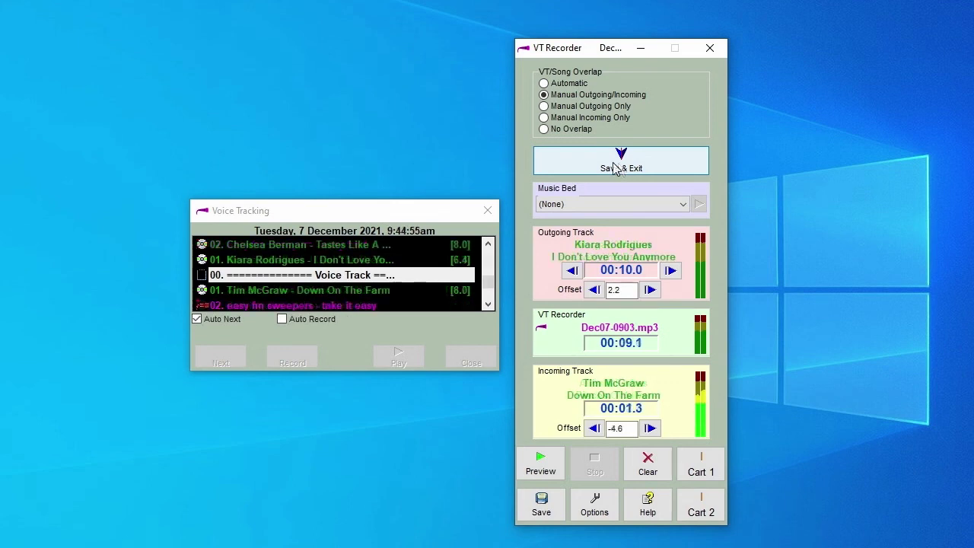
left_click(618, 167)
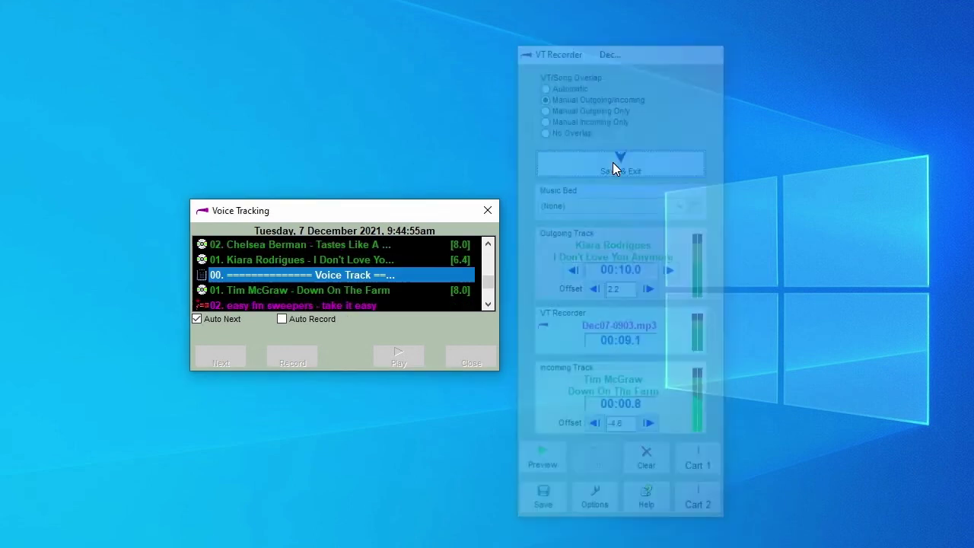
Step: Leave voice tracking, save the 7 December playlist, close the log and editor, then Save All
left_click(468, 358)
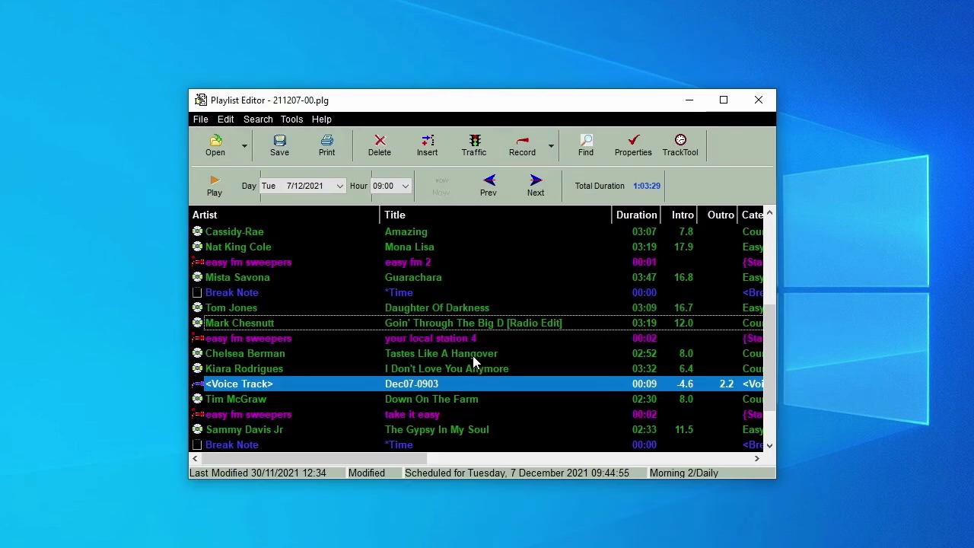
left_click(287, 143)
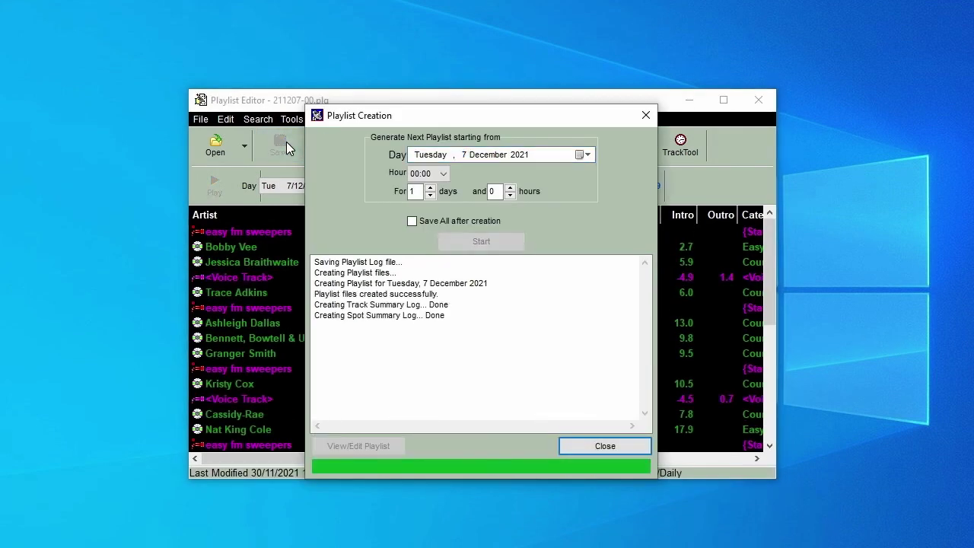
left_click(598, 443)
left_click(759, 100)
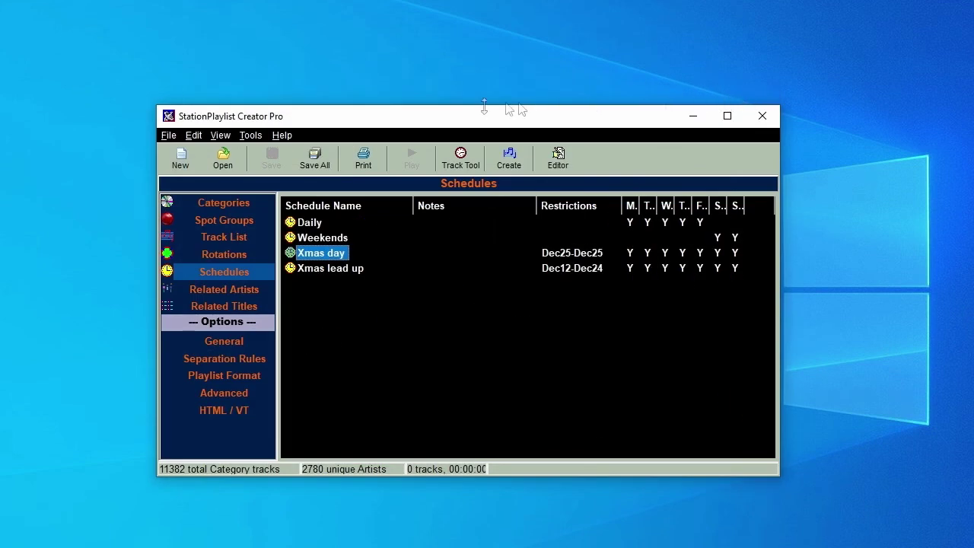
left_click(317, 162)
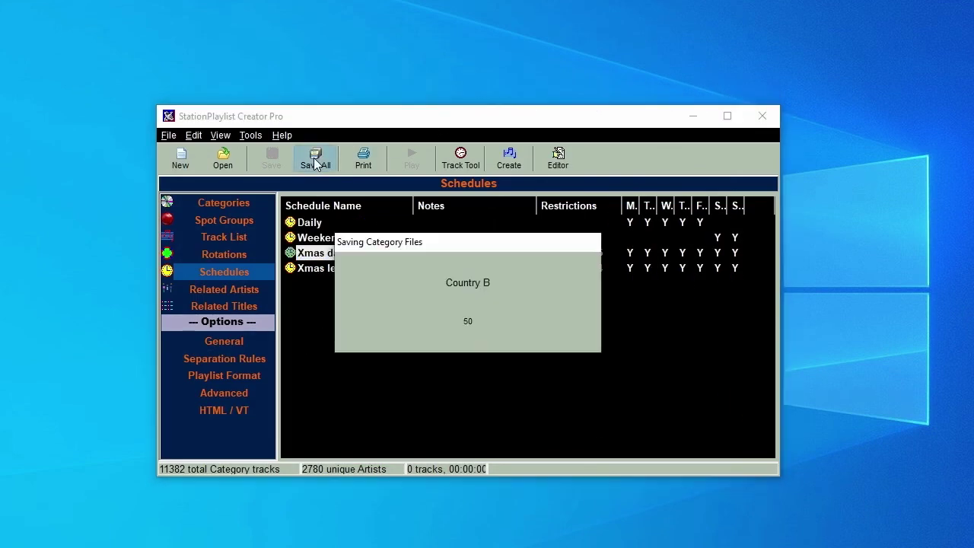